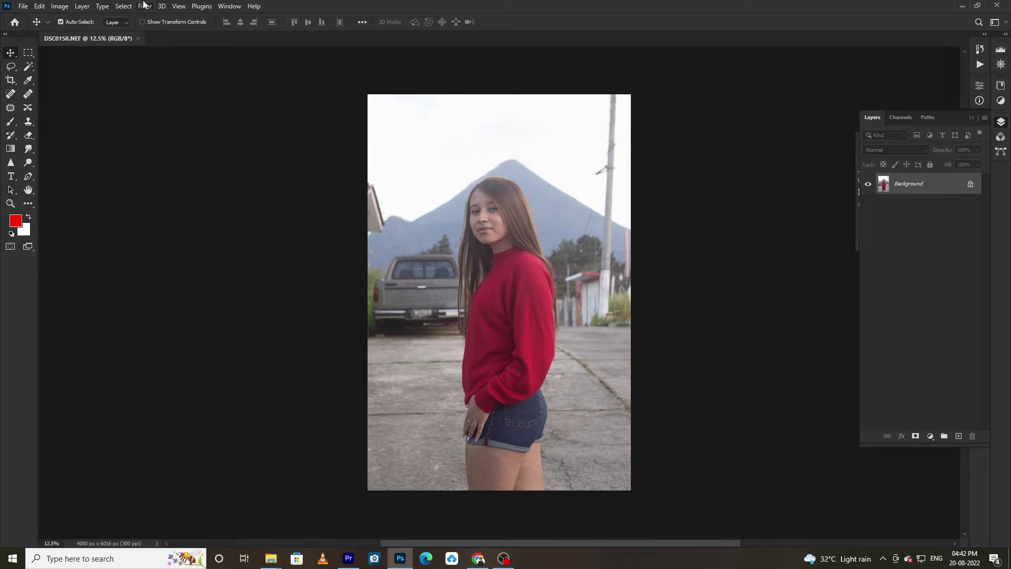
# Open the portrait in the Camera Raw filter and set exposure to +0.45, contrast +31, shadows +19, whites +3 and blacks -30
pyautogui.click(144, 4)
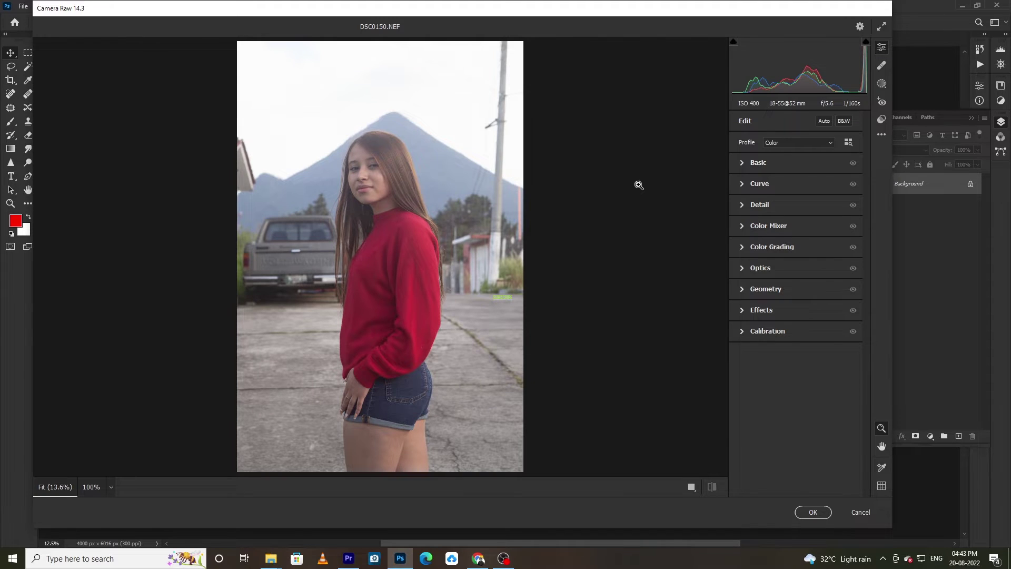
pyautogui.click(743, 163)
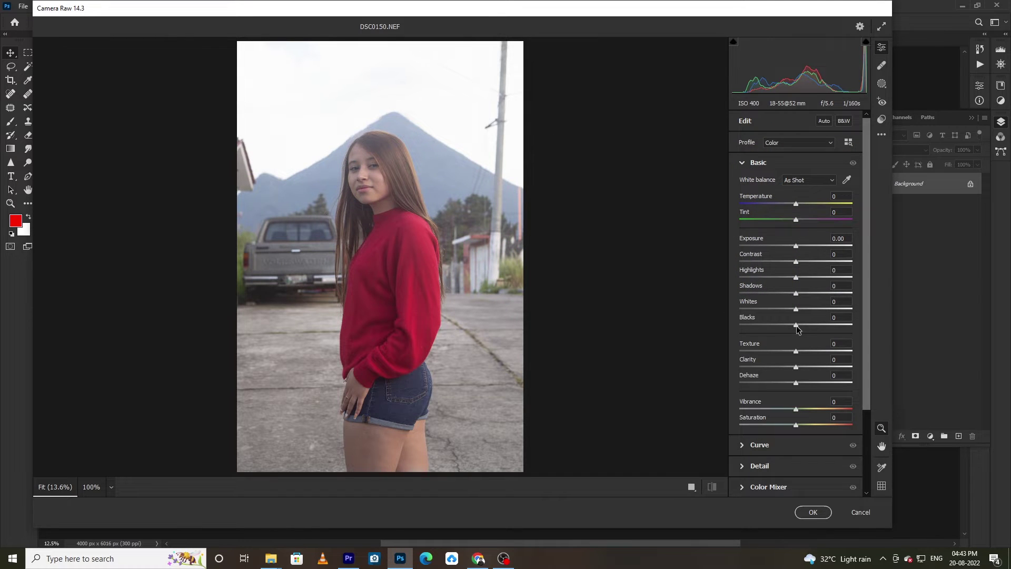
pyautogui.moveTo(795, 325); pyautogui.dragTo(815, 338)
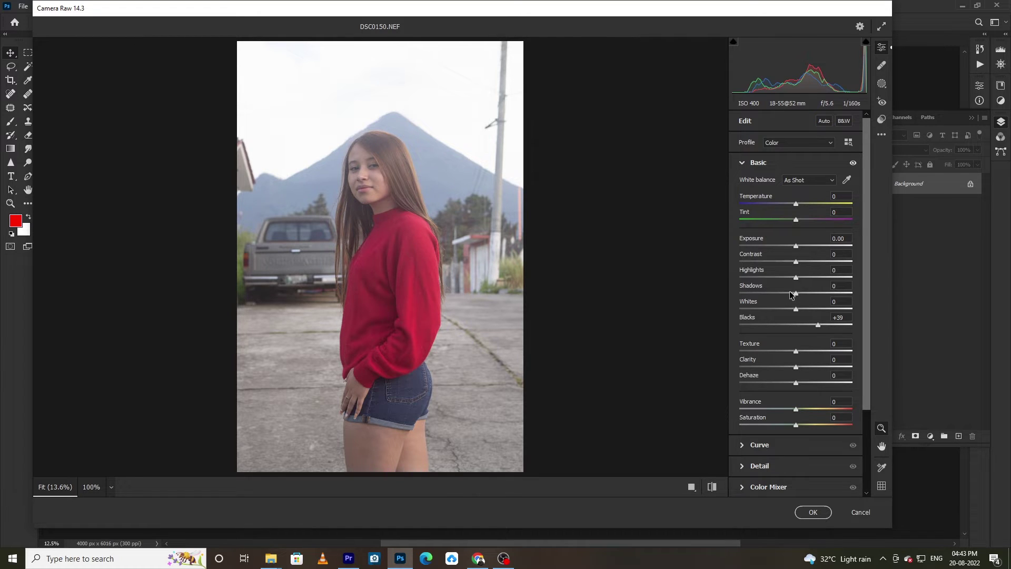
pyautogui.moveTo(791, 295); pyautogui.dragTo(816, 310)
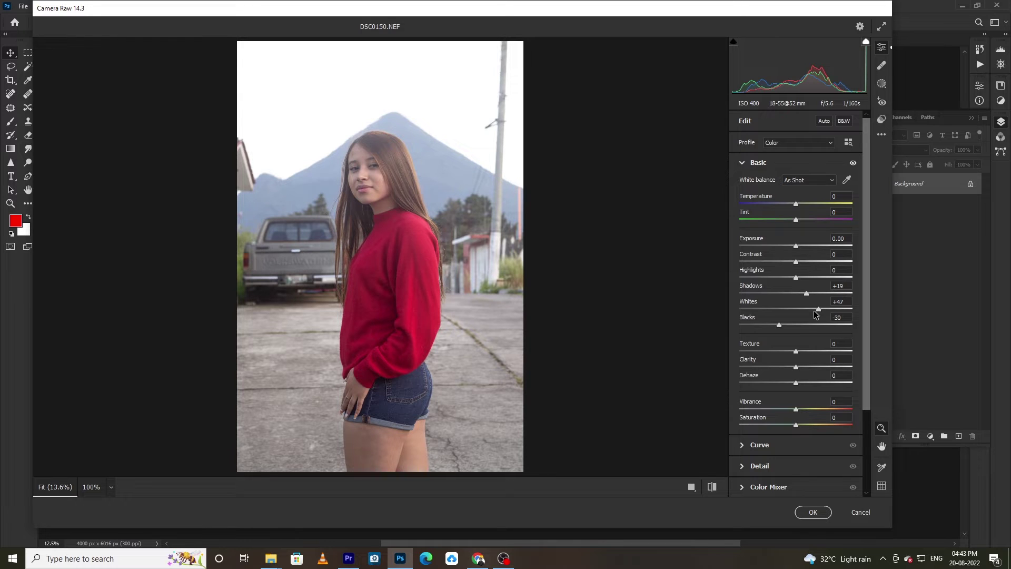
pyautogui.moveTo(816, 313); pyautogui.dragTo(797, 311)
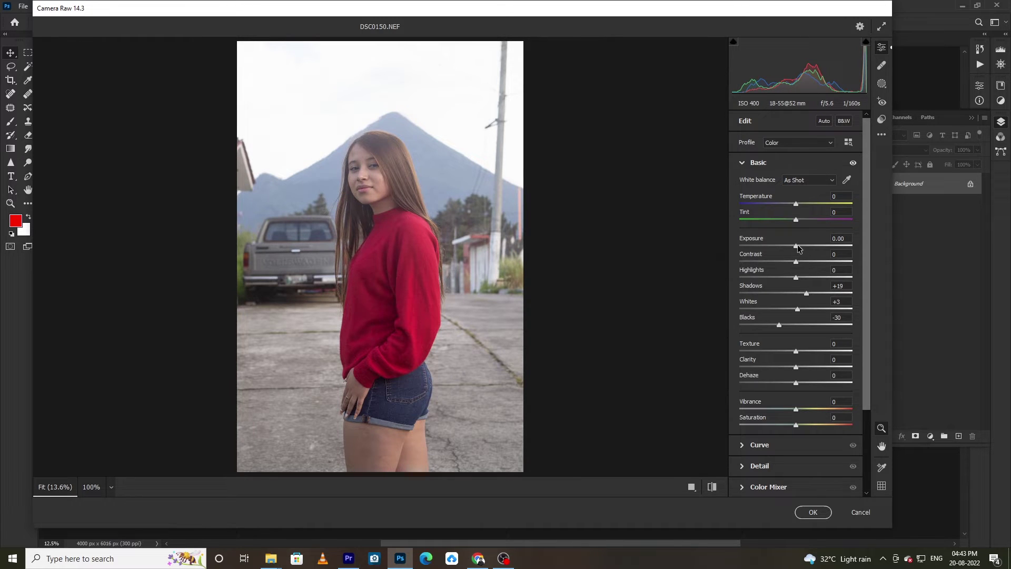
pyautogui.moveTo(798, 249); pyautogui.dragTo(800, 247)
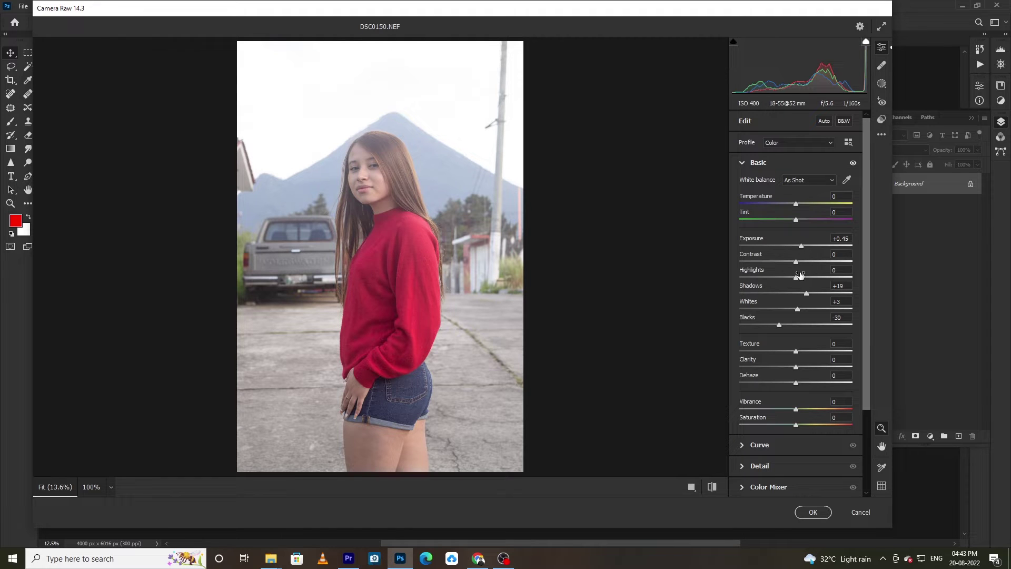
pyautogui.moveTo(795, 261); pyautogui.dragTo(812, 261)
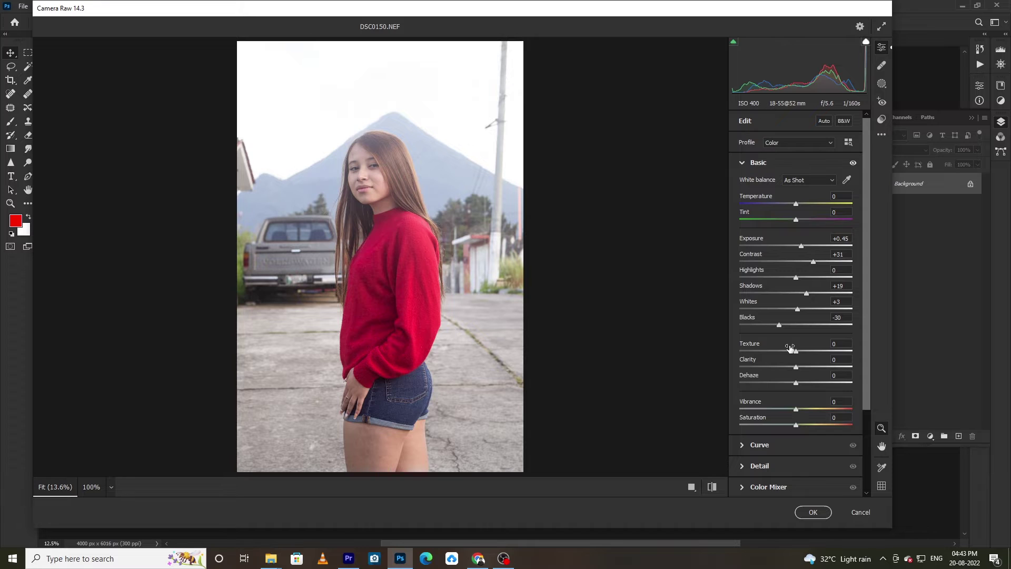
# Set dehaze to +27, clarity +7, contrast +22, highlights -81, shadows +7 and blacks -36, and apply the filter
pyautogui.click(814, 383)
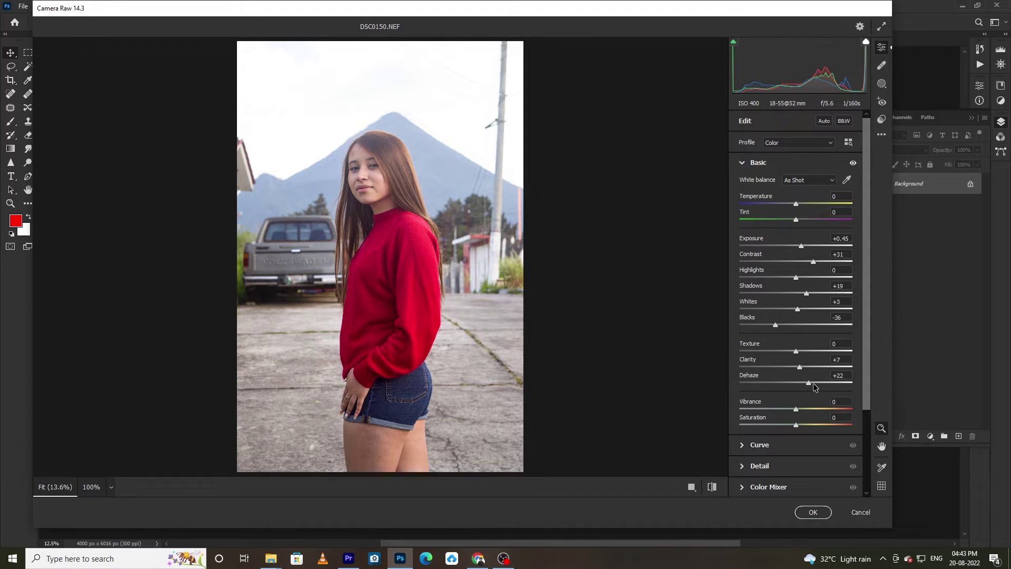
pyautogui.moveTo(813, 384); pyautogui.dragTo(802, 359)
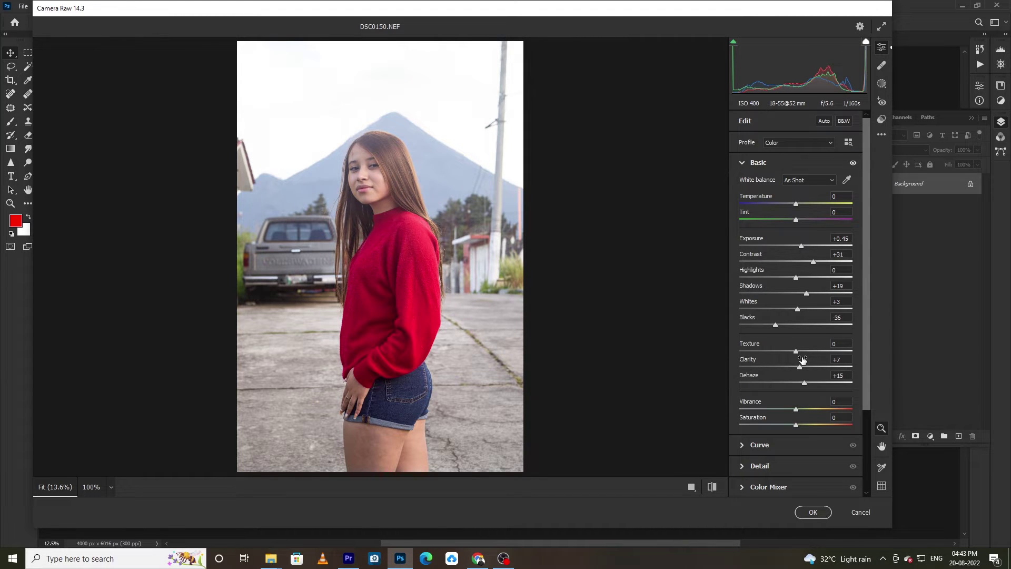
pyautogui.moveTo(812, 262)
pyautogui.mouseDown()
pyautogui.moveTo(796, 263)
pyautogui.moveTo(808, 262)
pyautogui.mouseUp()
pyautogui.moveTo(796, 278); pyautogui.dragTo(773, 278)
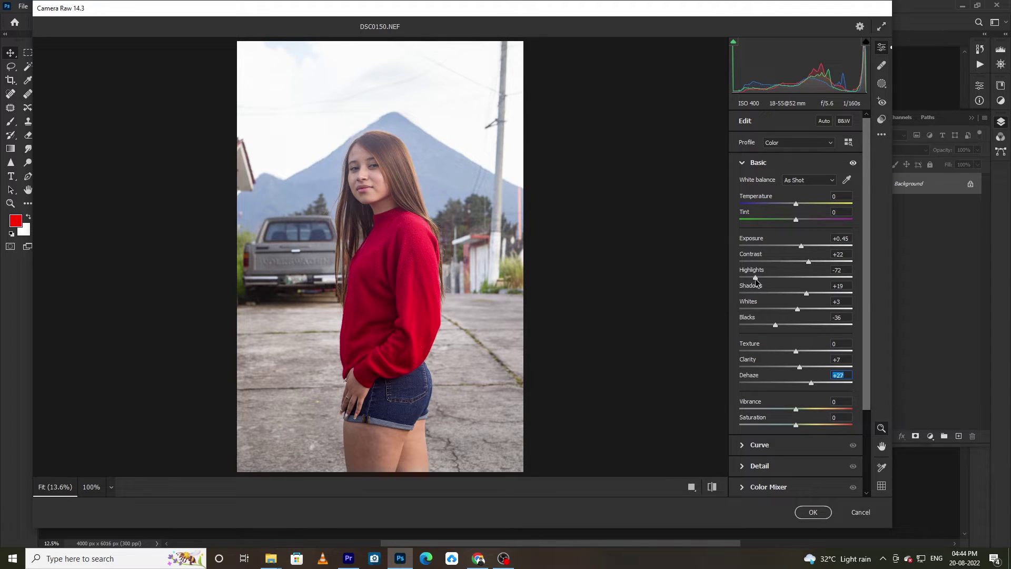
pyautogui.moveTo(755, 277); pyautogui.dragTo(749, 278)
pyautogui.moveTo(806, 293); pyautogui.dragTo(799, 293)
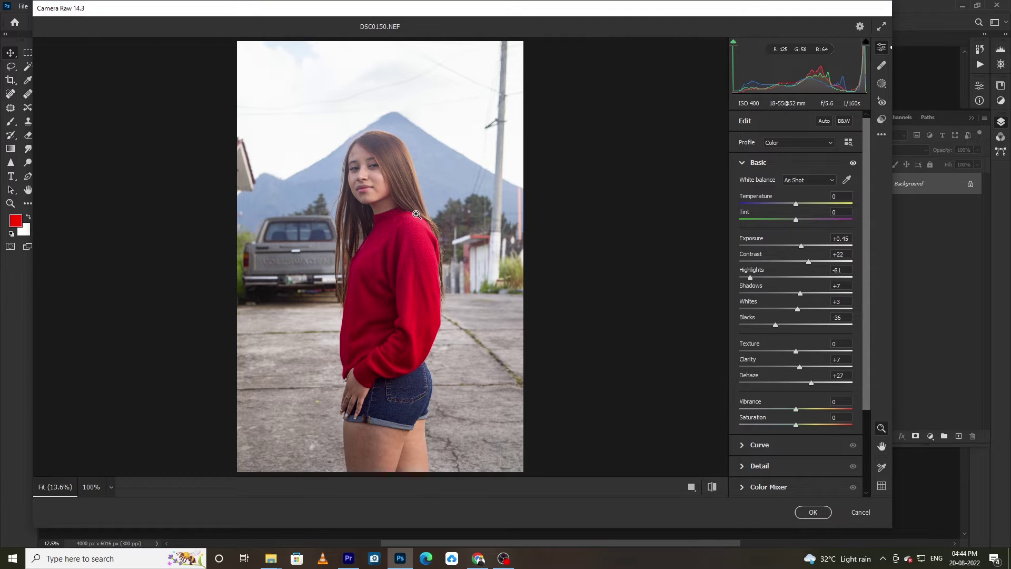
pyautogui.press('Return')
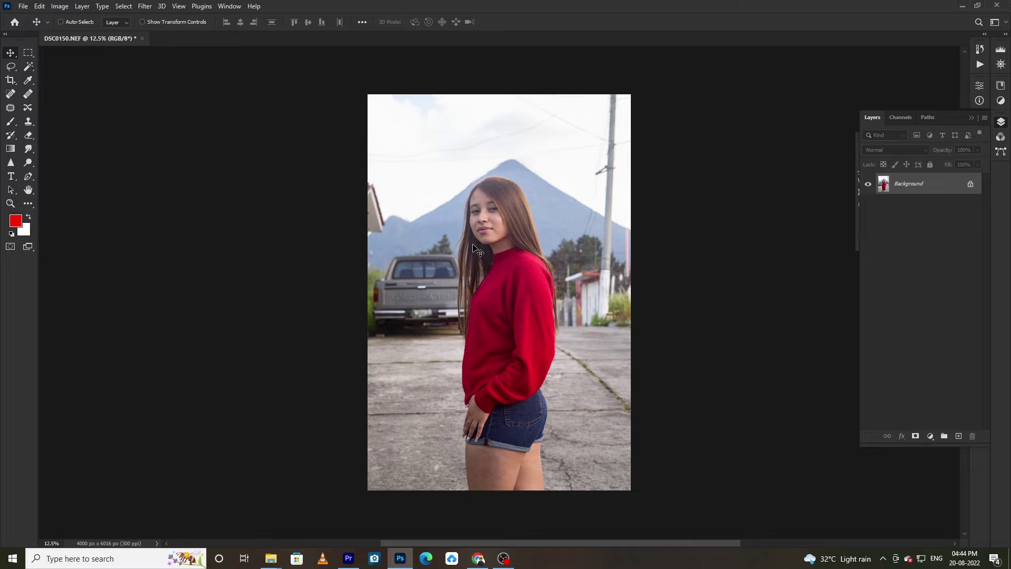
# Duplicate the photo layer twice and select the lower copy, Layer 1
pyautogui.hotkey('ctrl', 'j')
pyautogui.hotkey('ctrl', 'j')
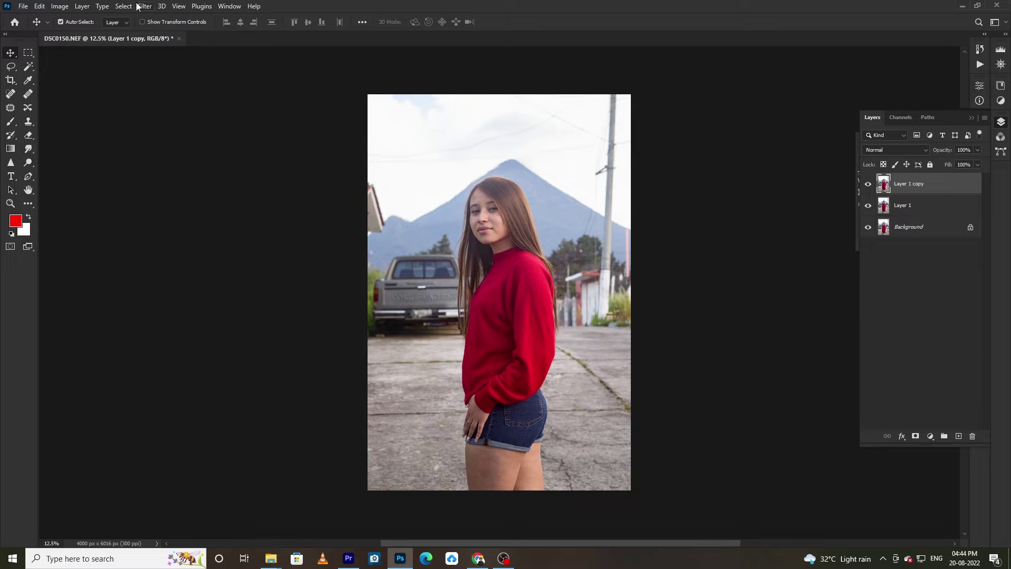
pyautogui.click(136, 6)
pyautogui.click(928, 206)
pyautogui.click(927, 206)
# Darken Layer 1 with Camera Raw: exposure -1.50, contrast -42, highlights -64, shadows +28, whites -26, blacks +100, texture +21, clarity +3, dehaze +52
pyautogui.hotkey('shift', 'ctrl', 'a')
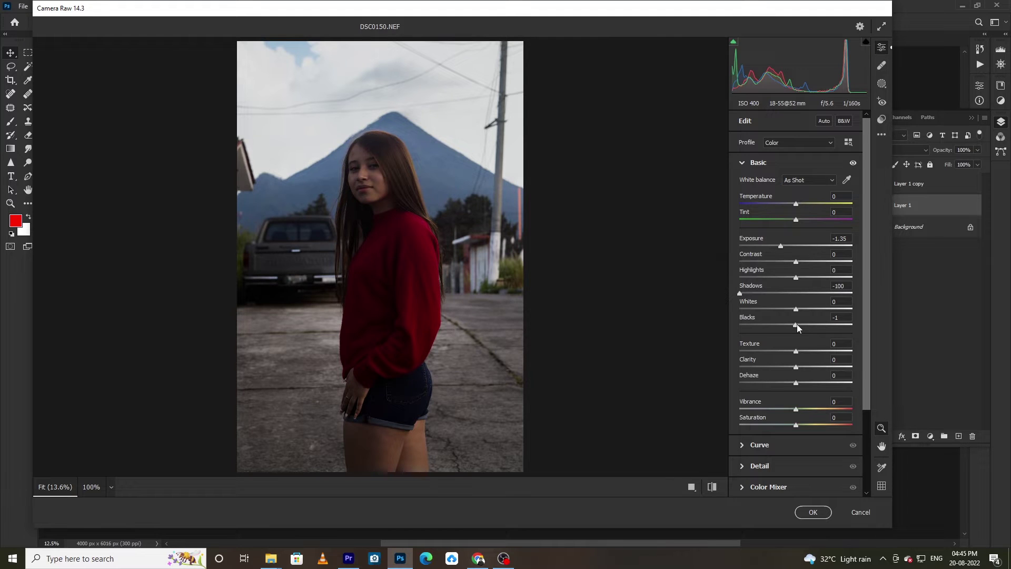
pyautogui.moveTo(797, 324); pyautogui.dragTo(731, 308)
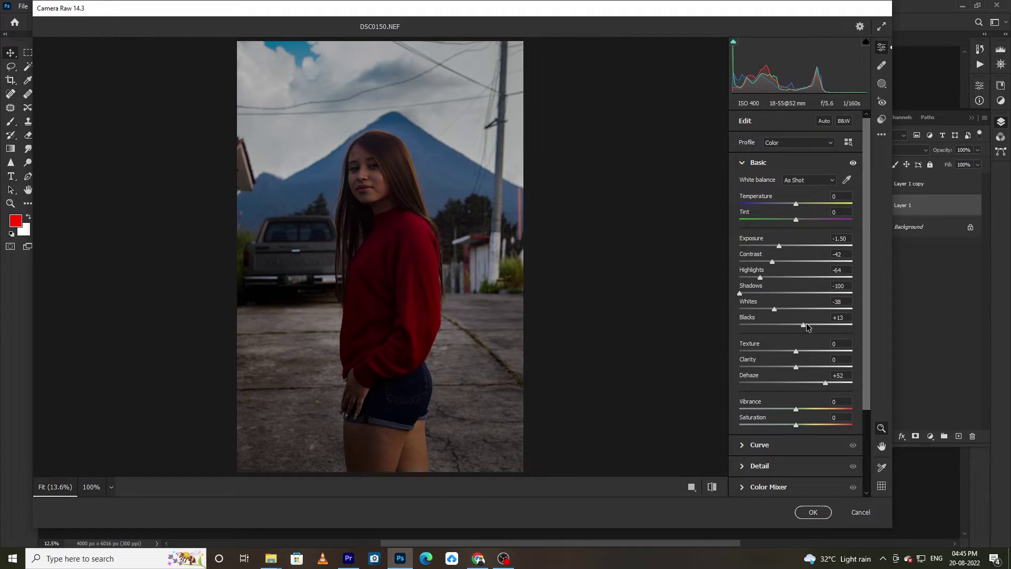
pyautogui.moveTo(803, 324); pyautogui.dragTo(852, 324)
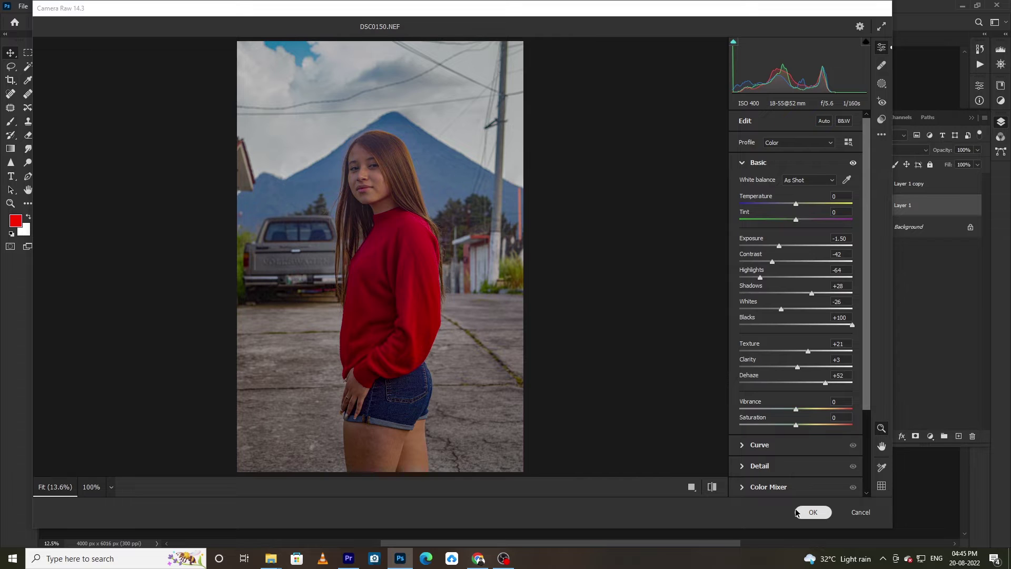
pyautogui.click(810, 512)
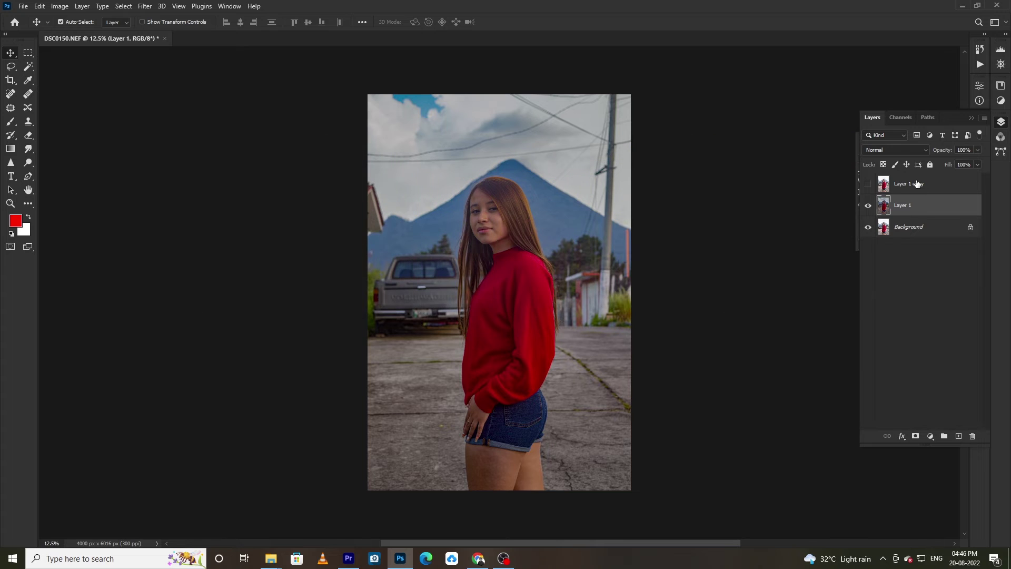
# Select the woman on Layer 1 copy and invert the selection to cover the background around her
pyautogui.click(916, 183)
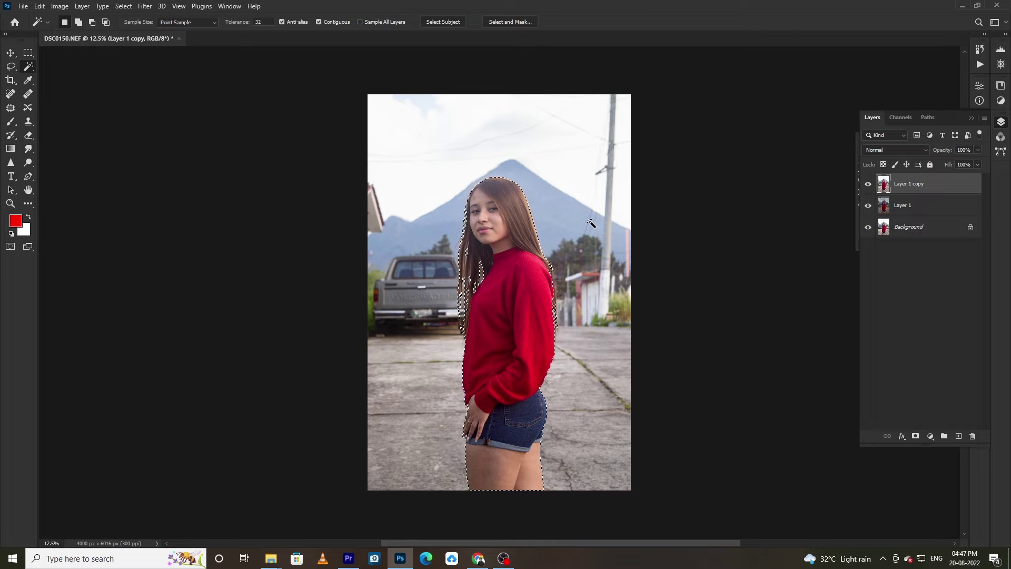
pyautogui.click(121, 6)
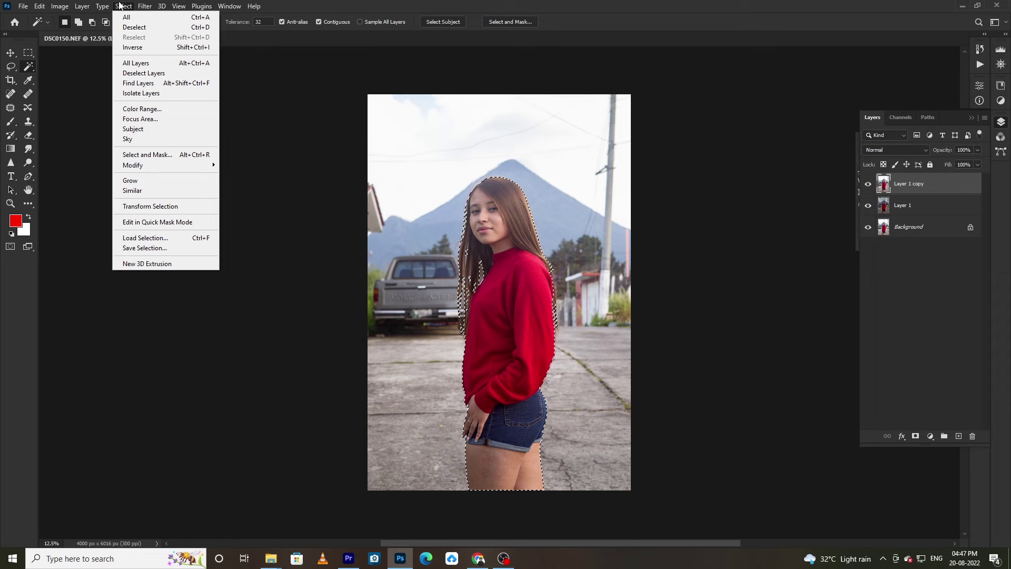
pyautogui.click(141, 47)
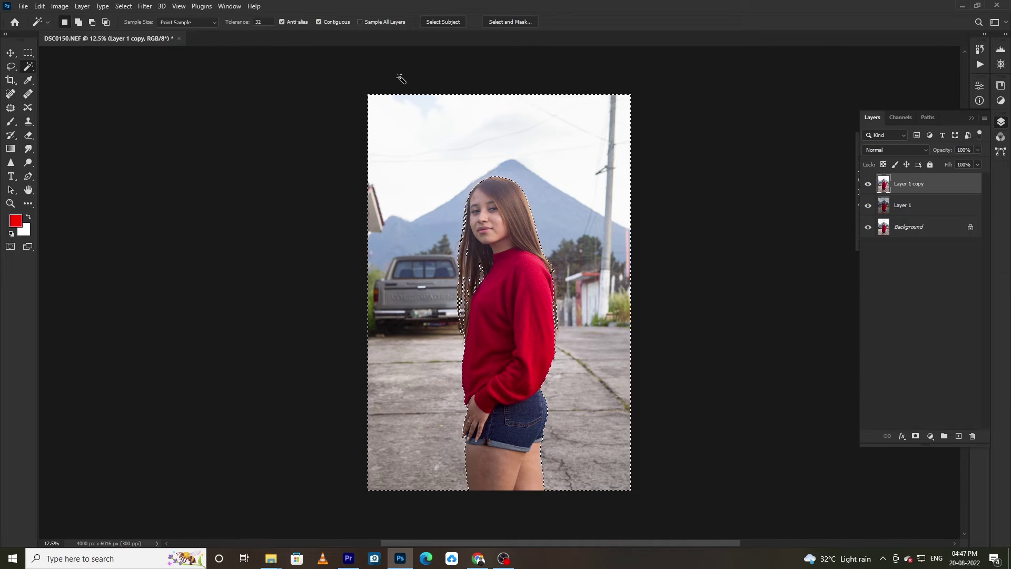
# Feather the background selection by 3 pixels and delete the background from Layer 1 copy
pyautogui.press('l')
pyautogui.rightClick(498, 162)
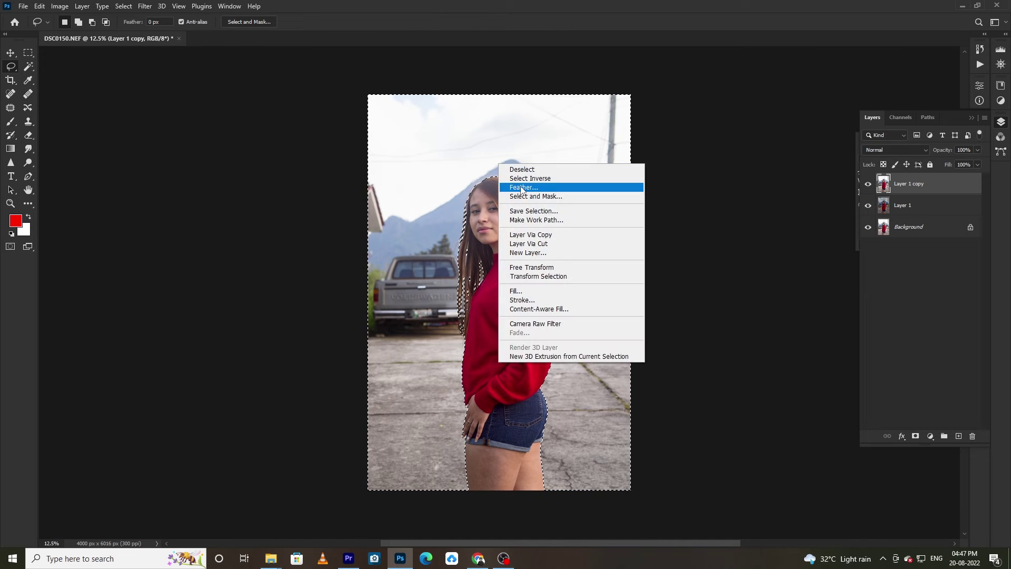
pyautogui.click(522, 189)
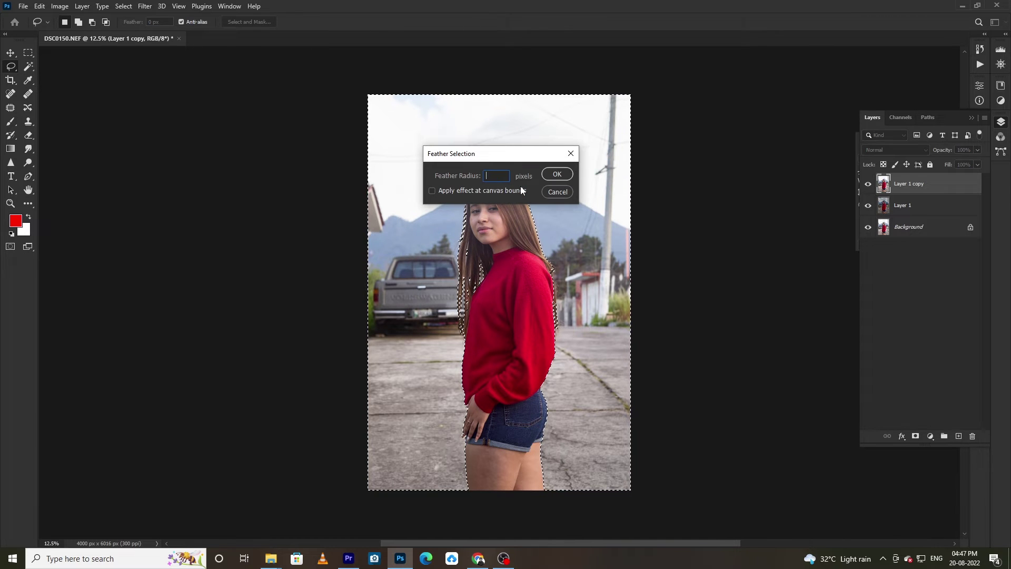
pyautogui.write('3')
pyautogui.press('Return')
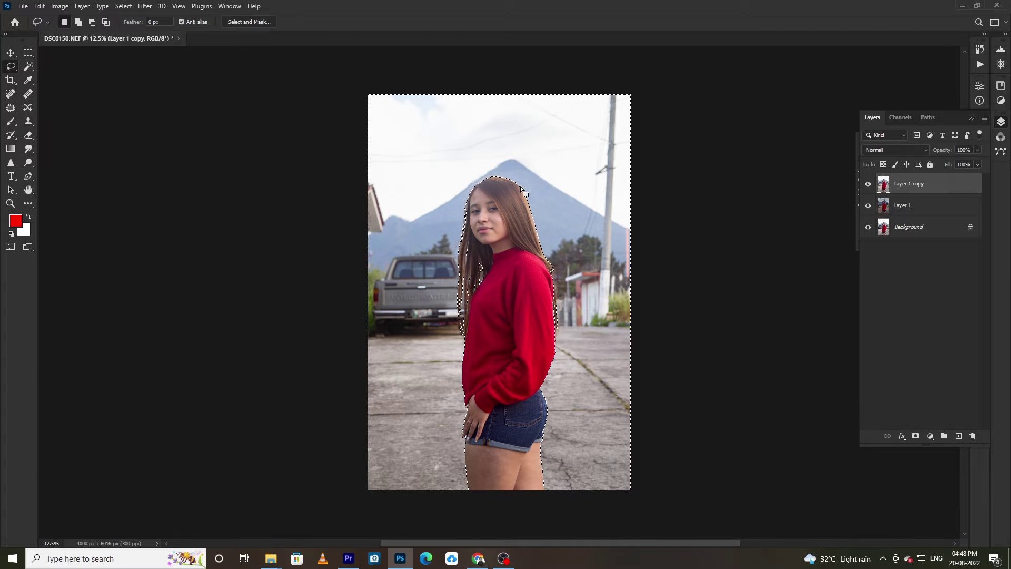
pyautogui.press('Delete')
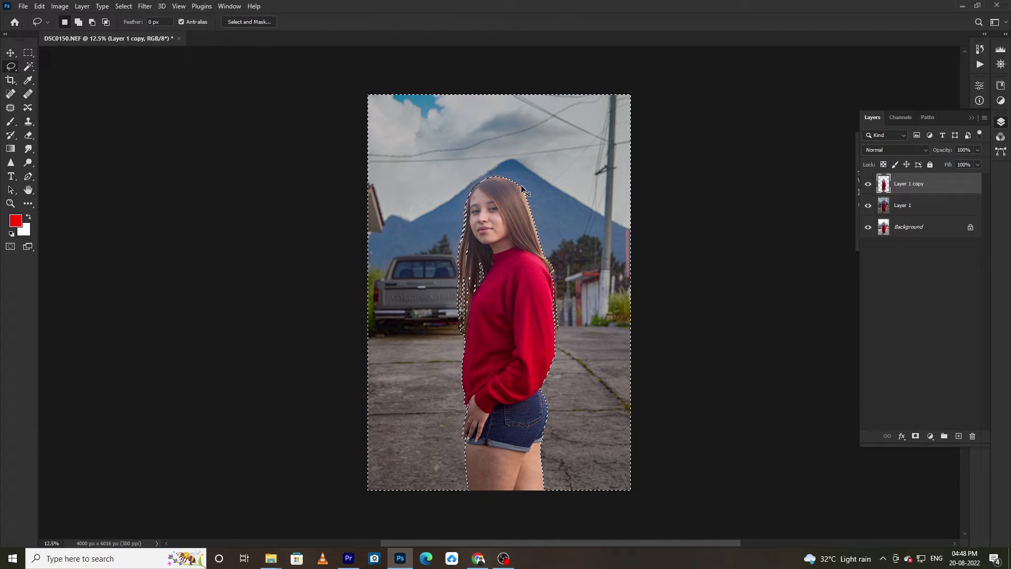
pyautogui.hotkey('ctrl', 'd')
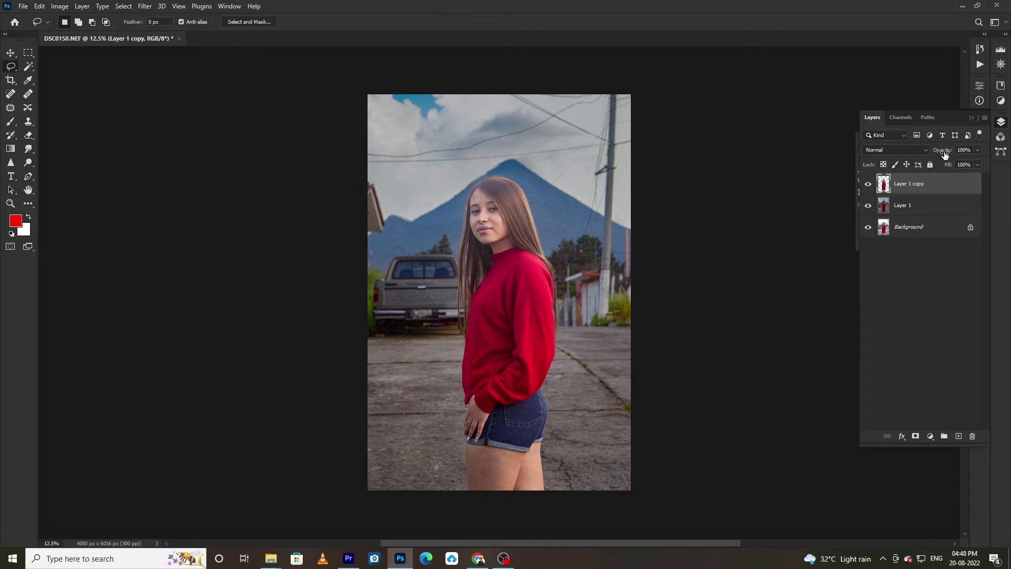
# Open Layer 1 copy in the Camera Raw filter and place a radial gradient mask over the woman's face
pyautogui.scroll(3, 494, 233)
pyautogui.scroll(-2, 493, 234)
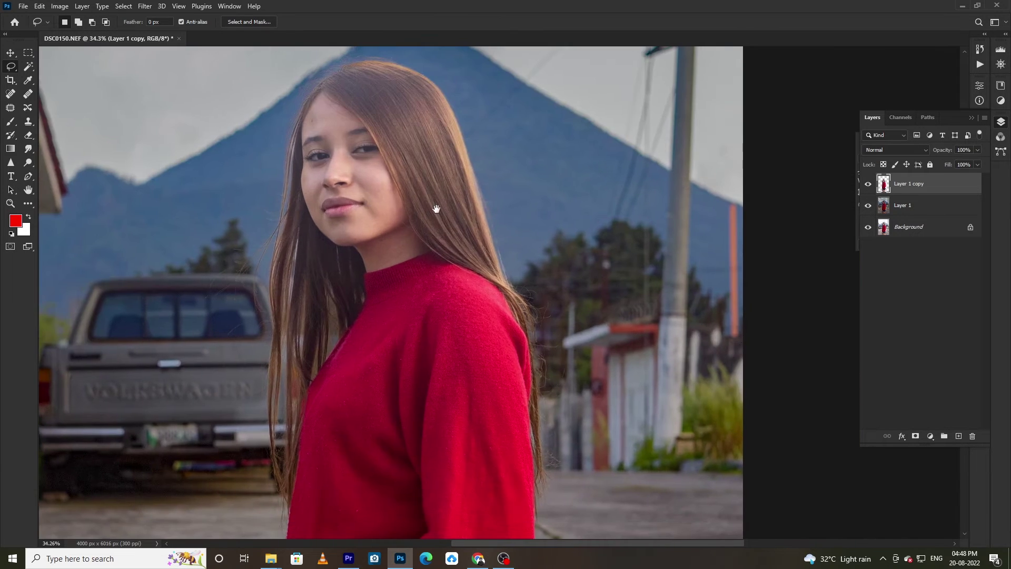
pyautogui.scroll(-3, 436, 207)
pyautogui.moveTo(436, 207); pyautogui.dragTo(504, 211)
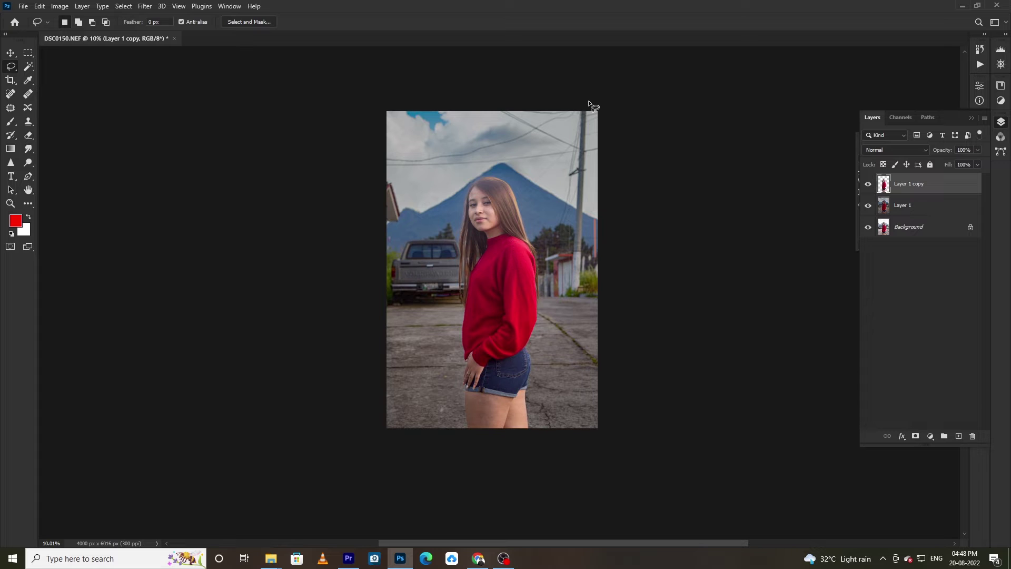
pyautogui.click(146, 7)
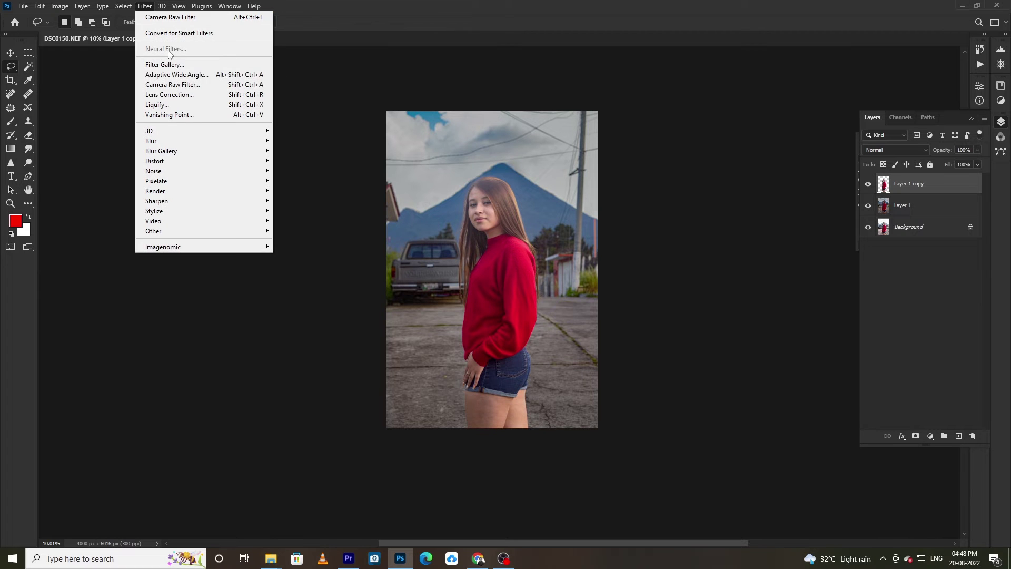
pyautogui.click(177, 84)
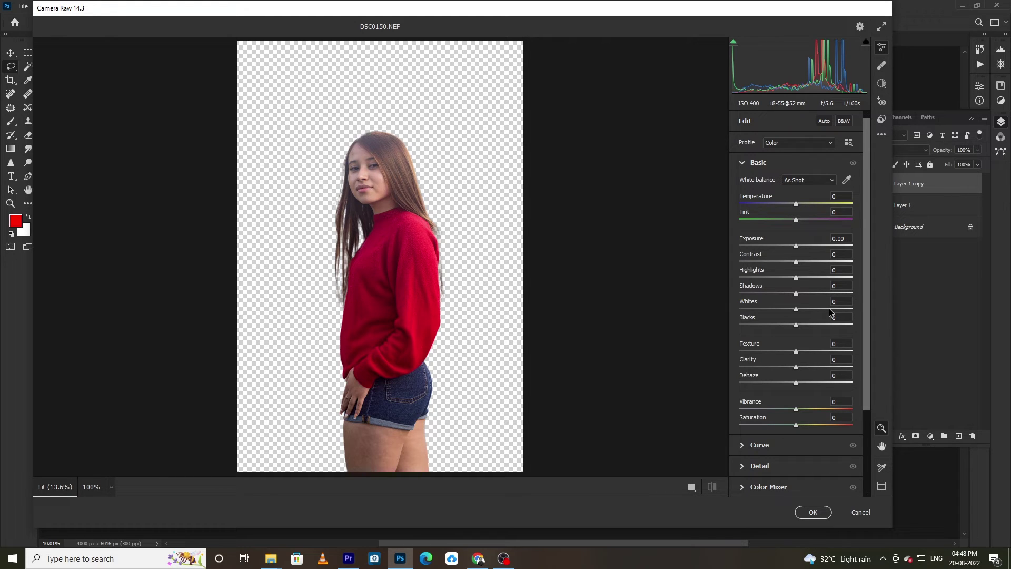
pyautogui.click(882, 102)
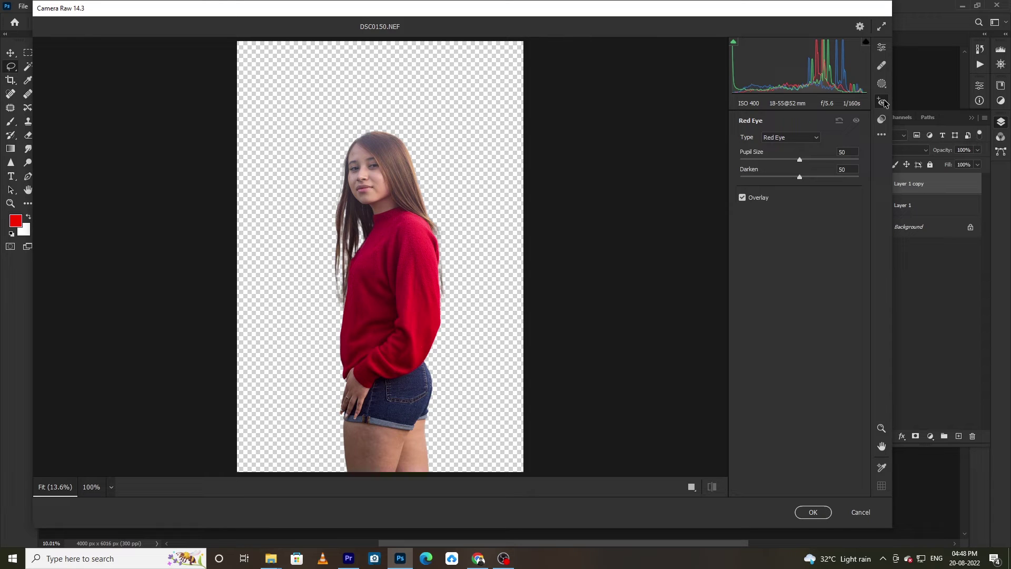
pyautogui.click(881, 83)
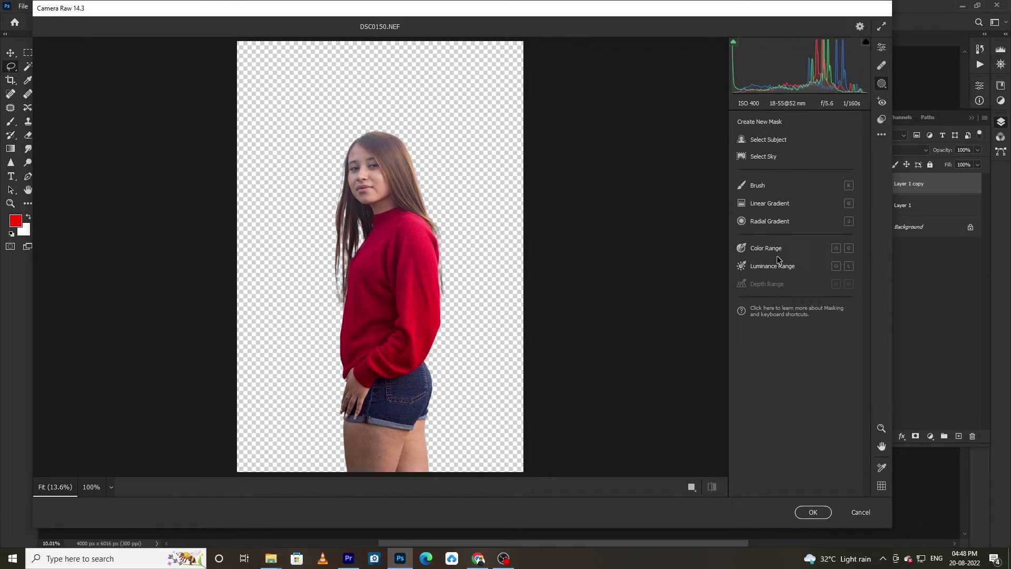
pyautogui.press('j')
pyautogui.moveTo(357, 167); pyautogui.dragTo(374, 200)
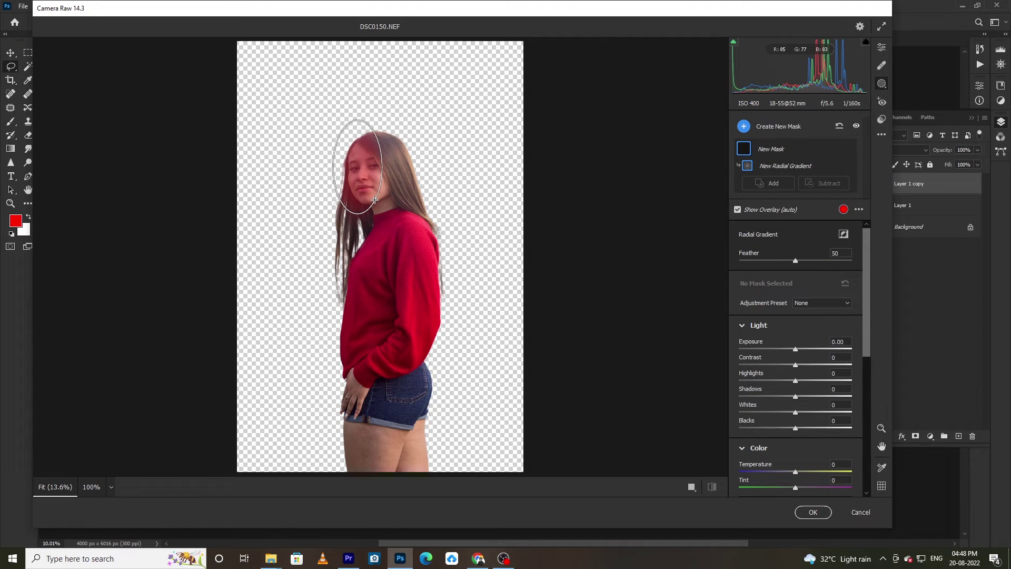
pyautogui.moveTo(374, 200); pyautogui.dragTo(371, 204)
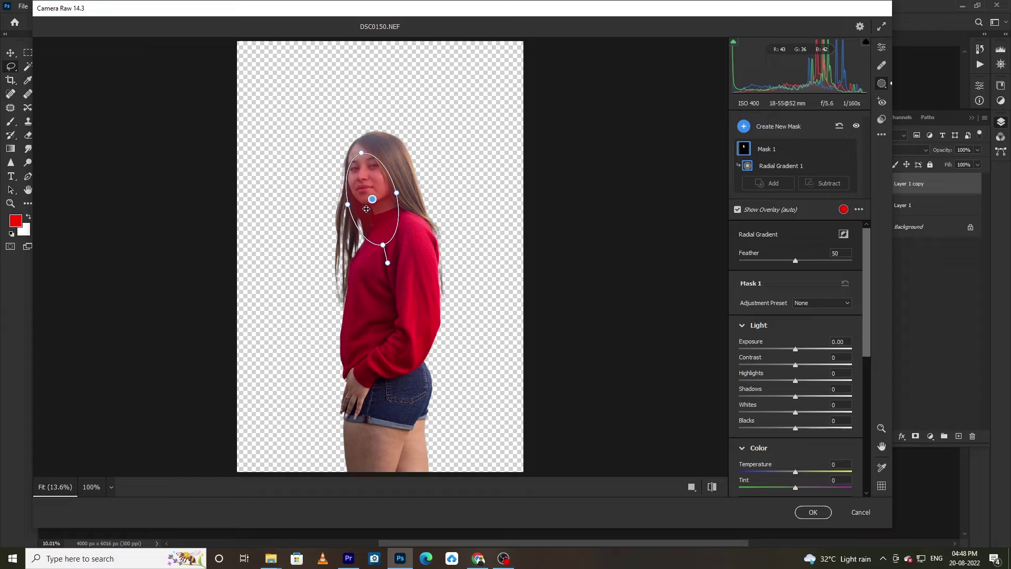
pyautogui.moveTo(365, 209); pyautogui.dragTo(363, 198)
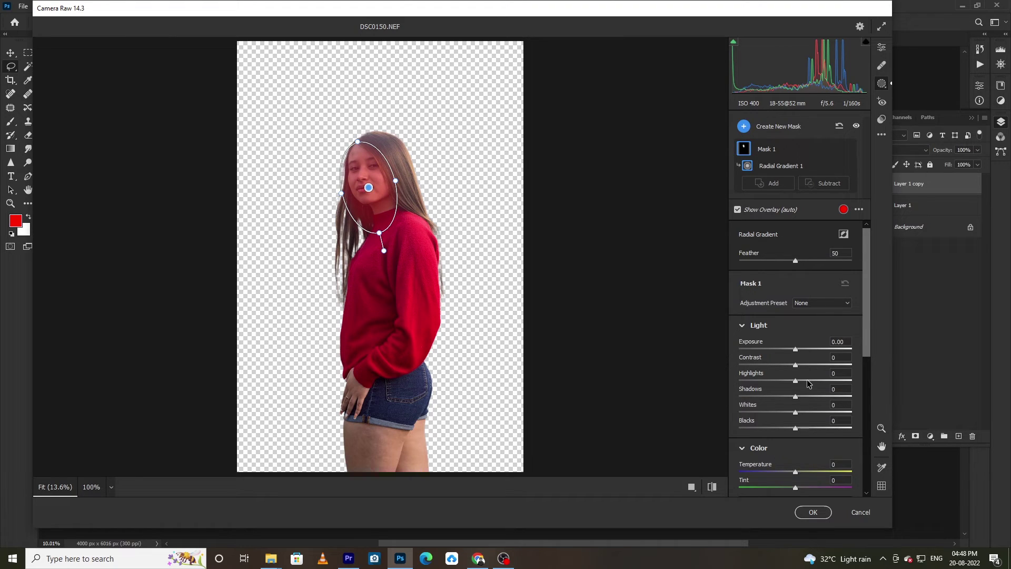
# Adjust the face mask to exposure +0.20, contrast +8, highlights -50, whites +6, blacks -7, raise the shadows above +26, and apply the filter
pyautogui.moveTo(795, 396); pyautogui.dragTo(808, 399)
pyautogui.moveTo(795, 364); pyautogui.dragTo(805, 368)
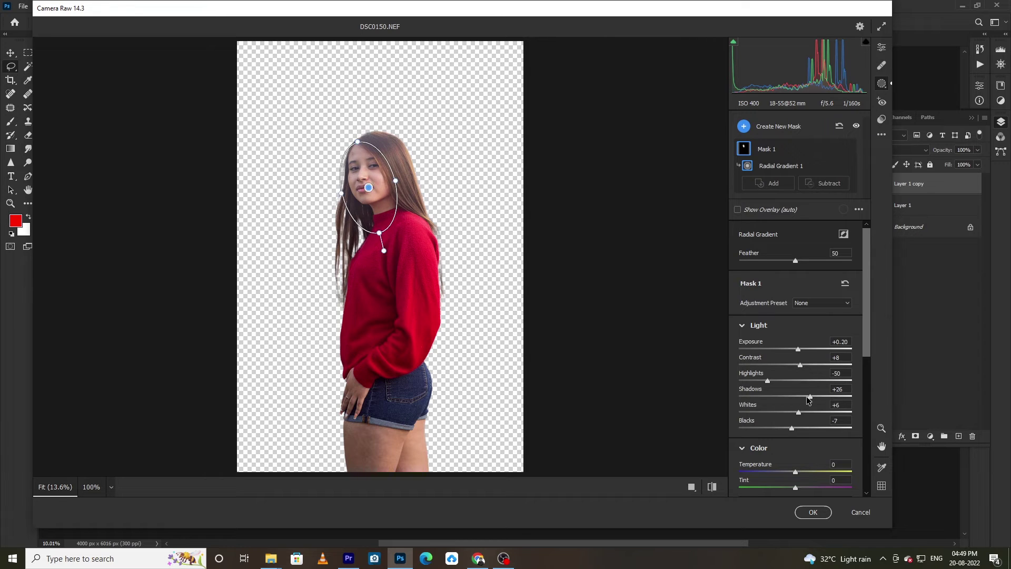
pyautogui.moveTo(811, 398); pyautogui.dragTo(824, 399)
pyautogui.press('Return')
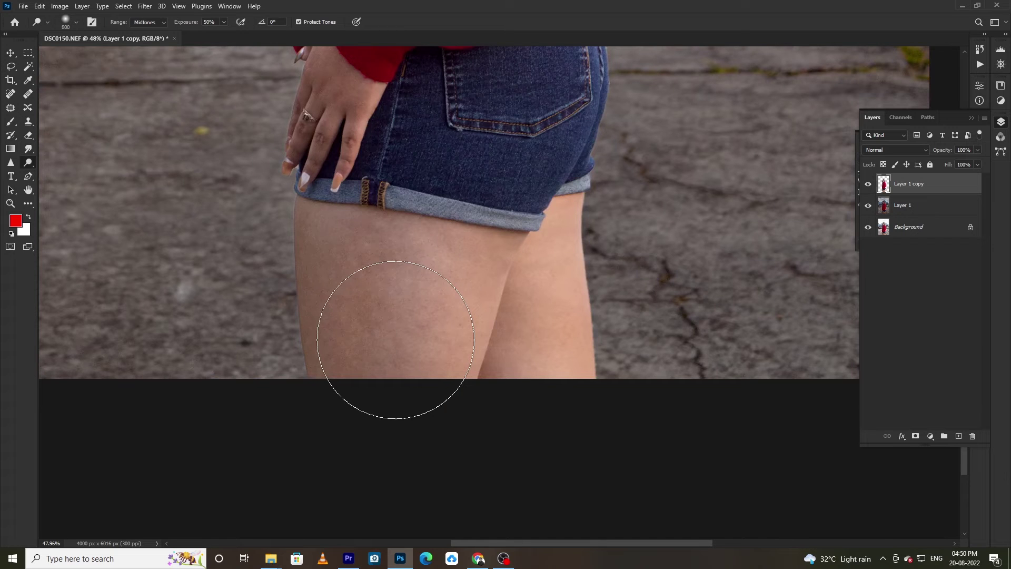
# Dodge the midtones of the woman's thigh on Layer 1 copy at 50% exposure, and open the tonal range choices
pyautogui.moveTo(395, 339); pyautogui.dragTo(368, 262)
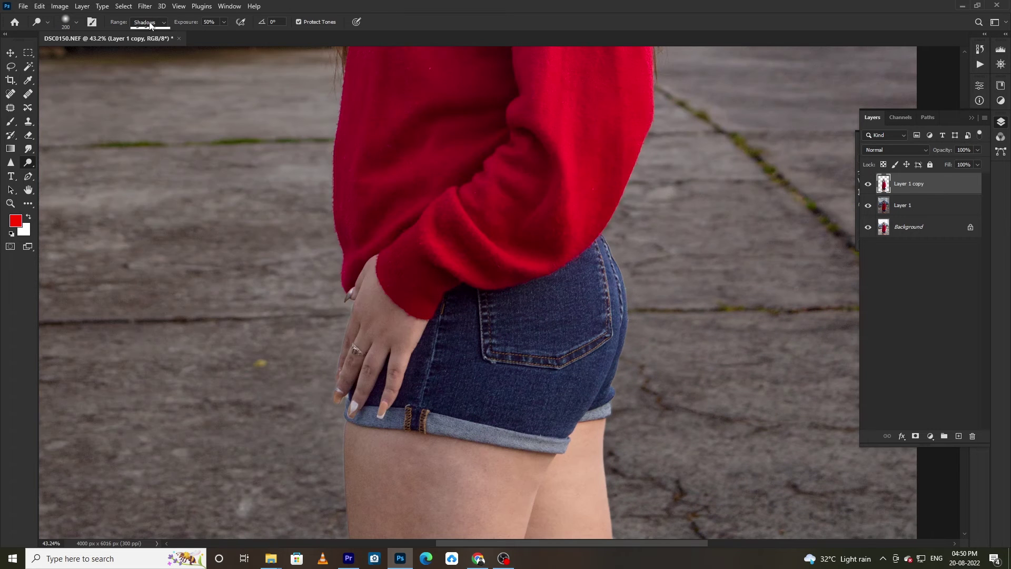
pyautogui.click(149, 22)
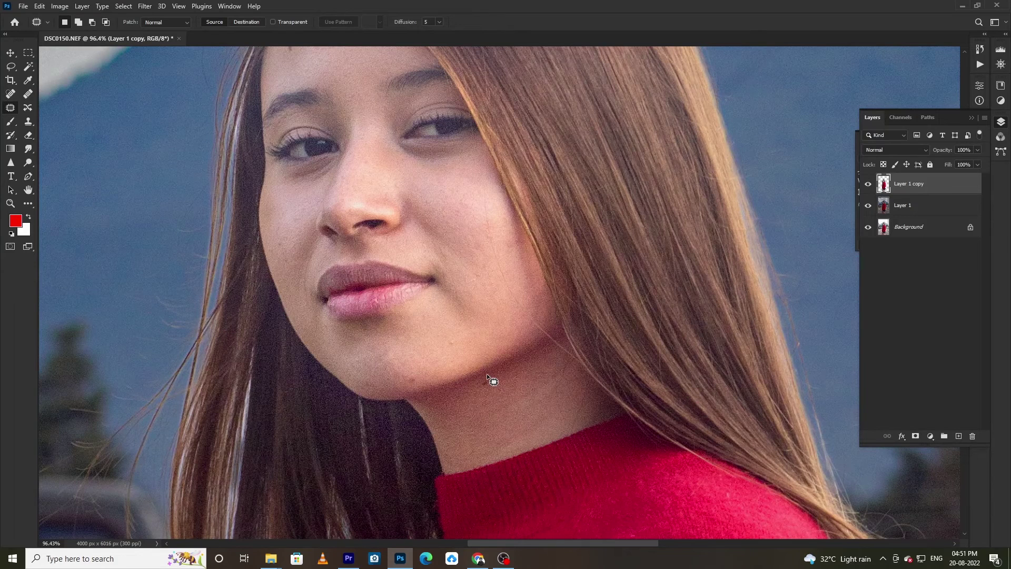
# Switch from the Patch tool to the next retouching tool for the skin on the woman's face and neck
pyautogui.scroll(-3, 487, 377)
pyautogui.hotkey('shift', 'j')
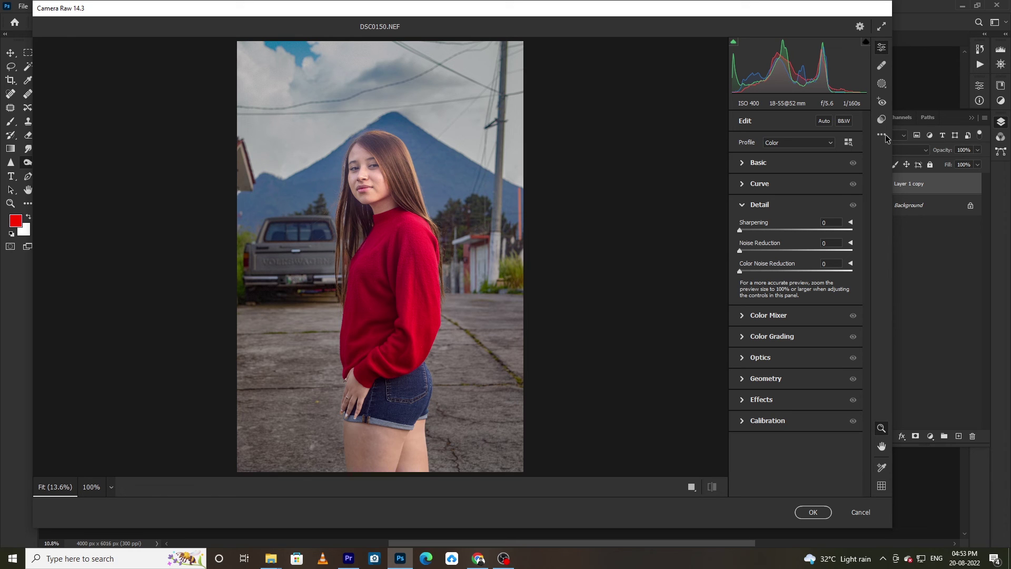
# Shift the reds hue in Camera Raw, set luminance oranges -13, yellows +17, greens +43, aquas -93, blues +11, apply, and show Layer 1 copy
pyautogui.hotkey('ctrl', 'alt', '4')
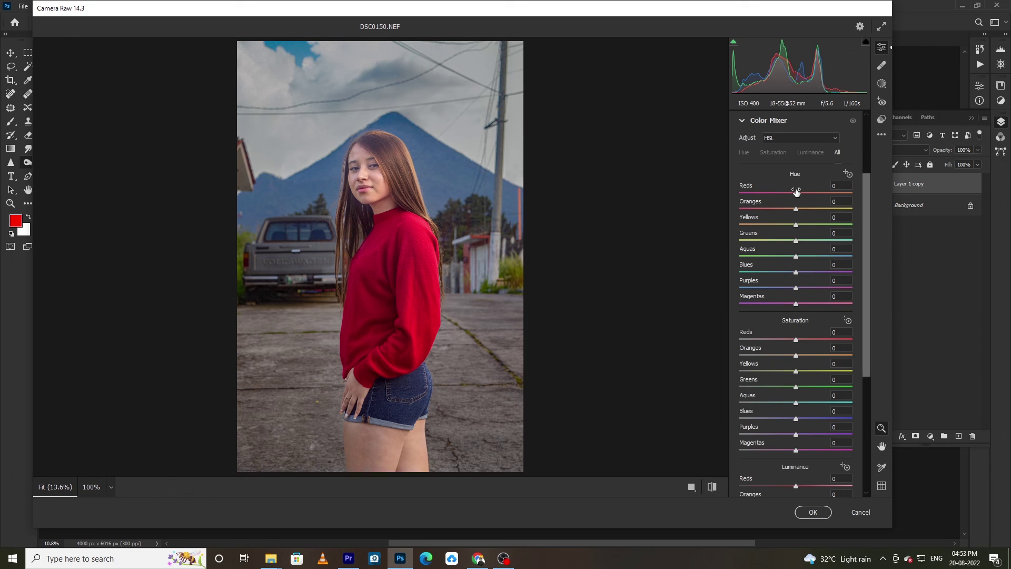
pyautogui.moveTo(796, 191); pyautogui.dragTo(789, 193)
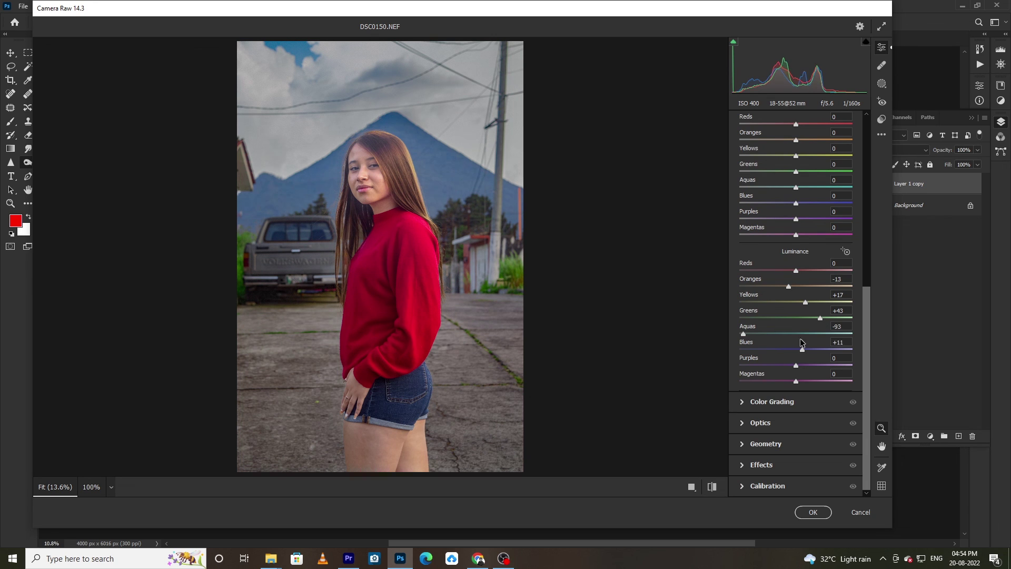
pyautogui.moveTo(795, 334)
pyautogui.mouseDown()
pyautogui.moveTo(742, 333)
pyautogui.moveTo(797, 337)
pyautogui.mouseUp()
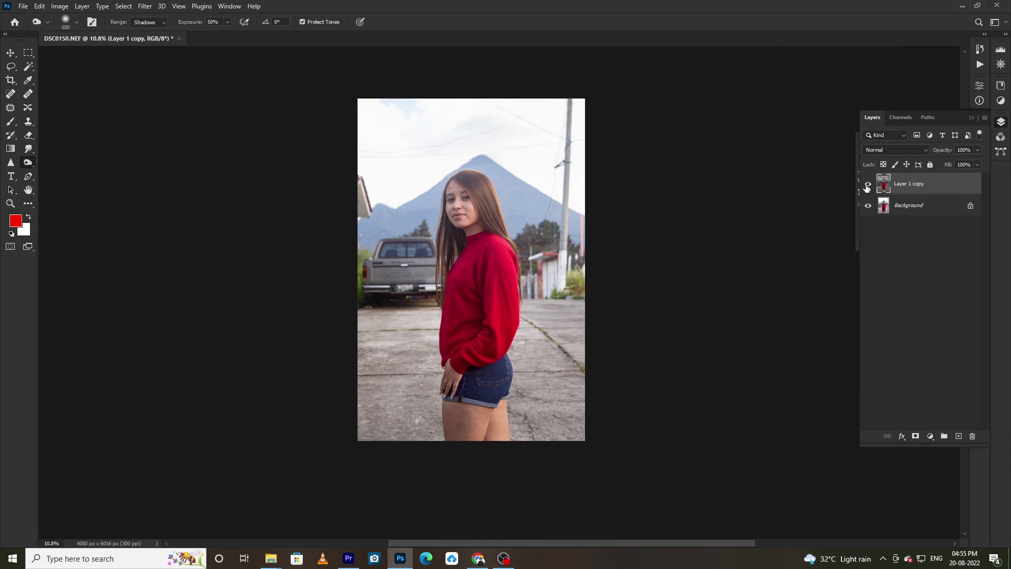
pyautogui.click(867, 185)
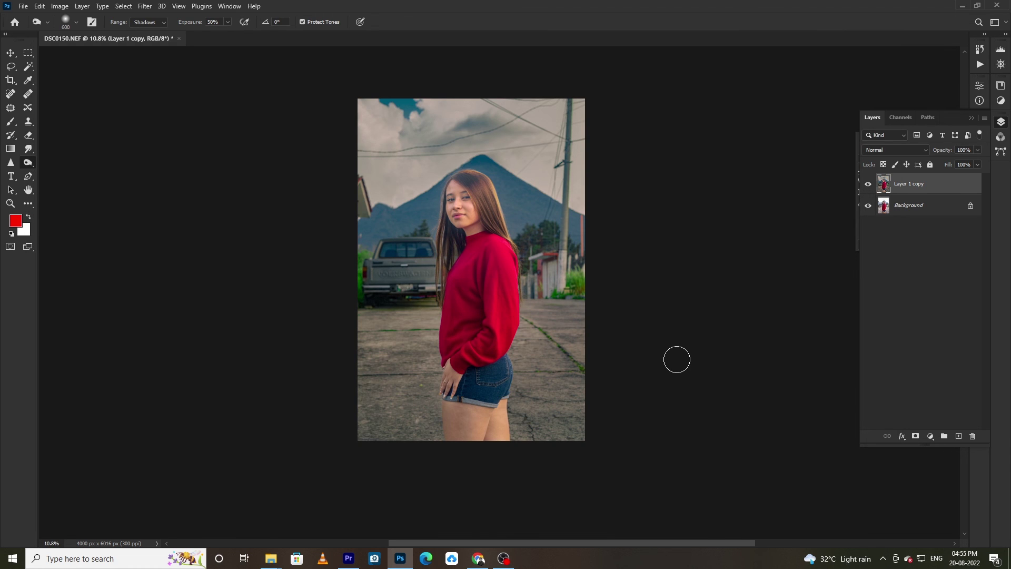